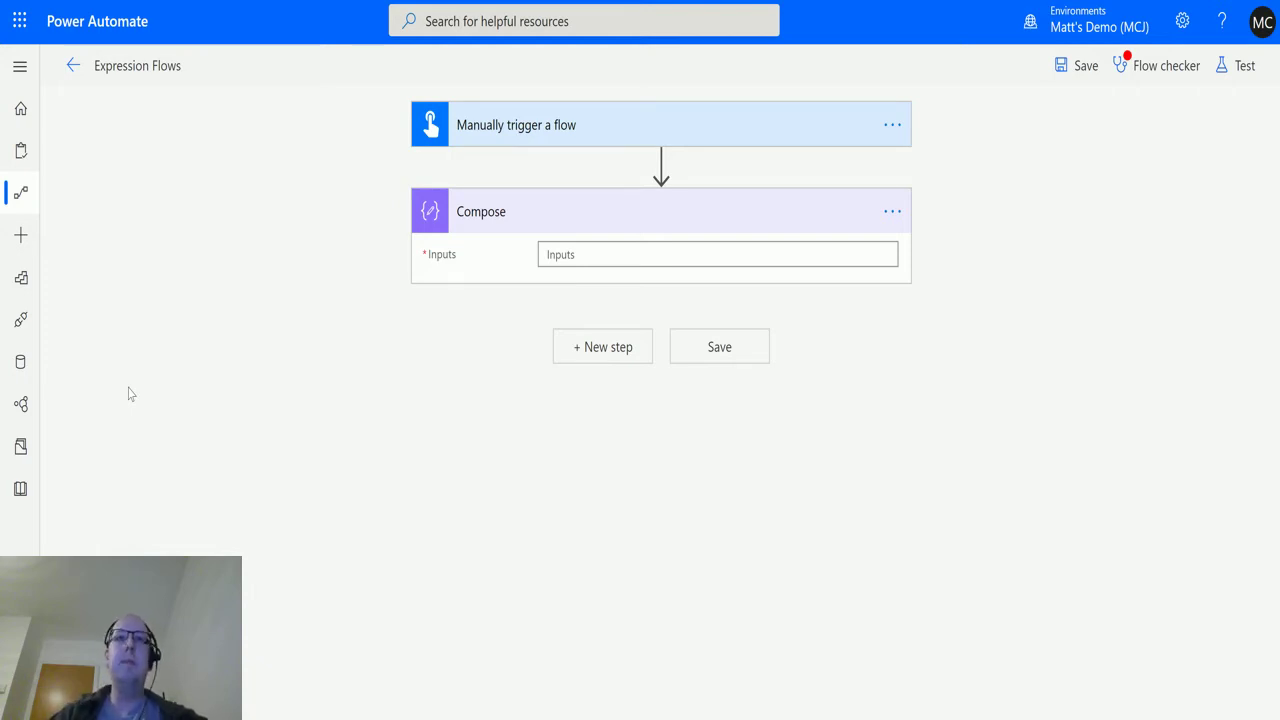
Open the expression editor for the Compose input and list all Date and time functions
left_click(596, 257)
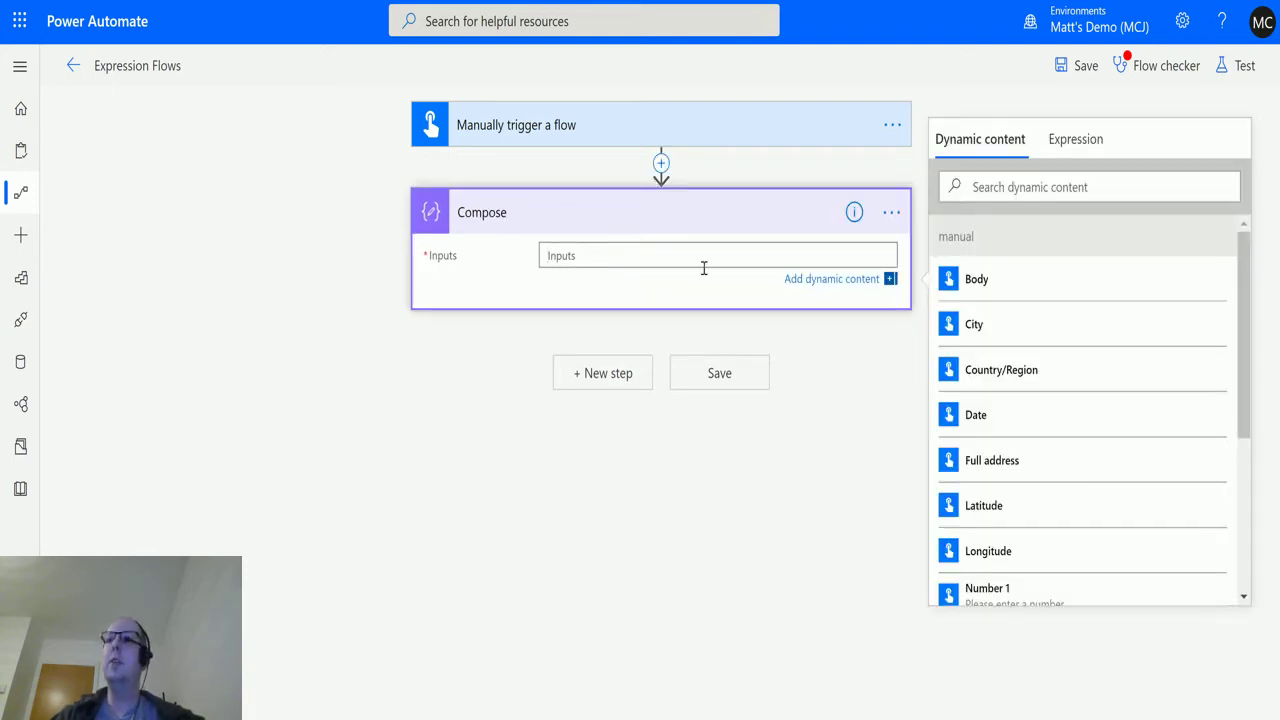
left_click(1094, 145)
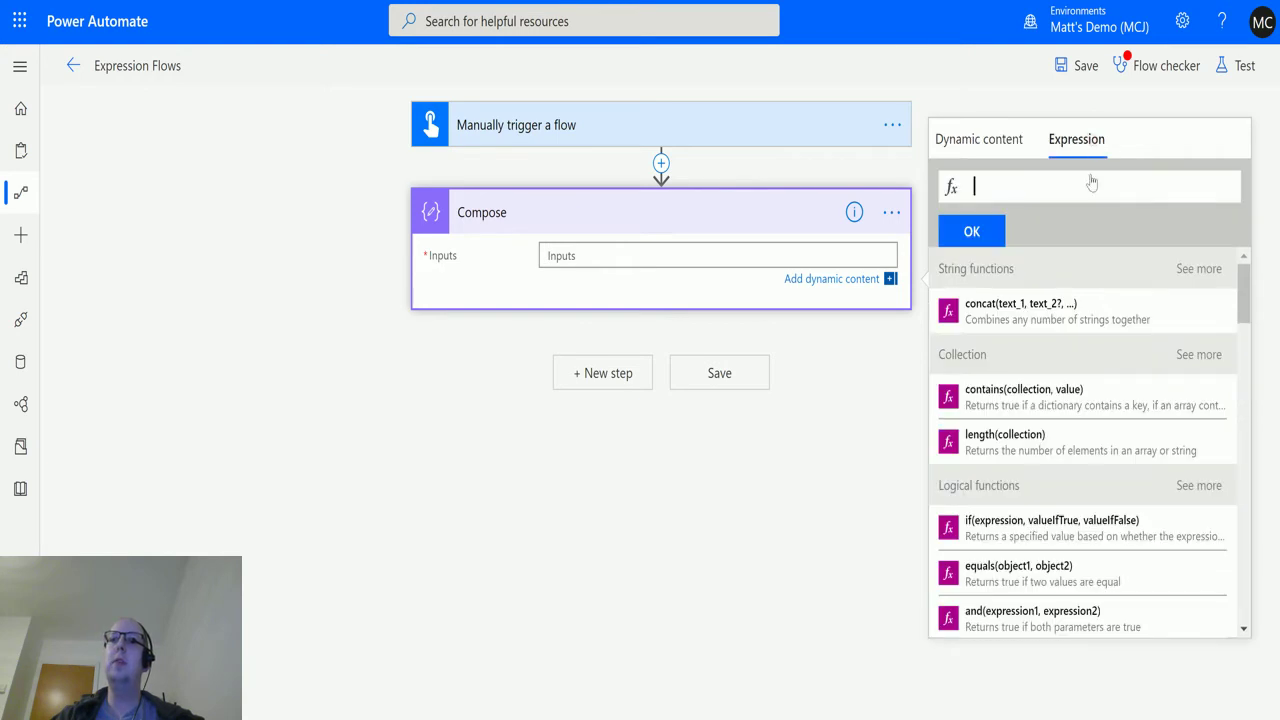
scroll(1248, 290, "down", 1)
left_click_drag(1248, 290, 1248, 440)
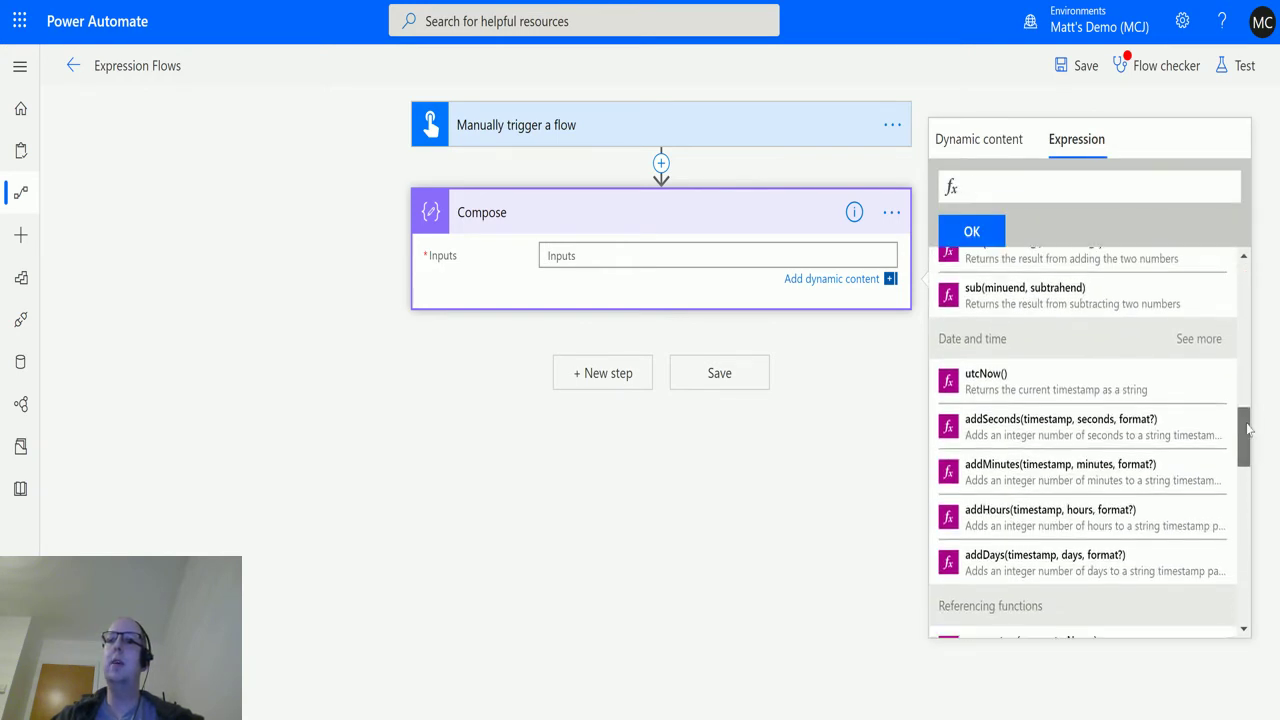
left_click(1206, 340)
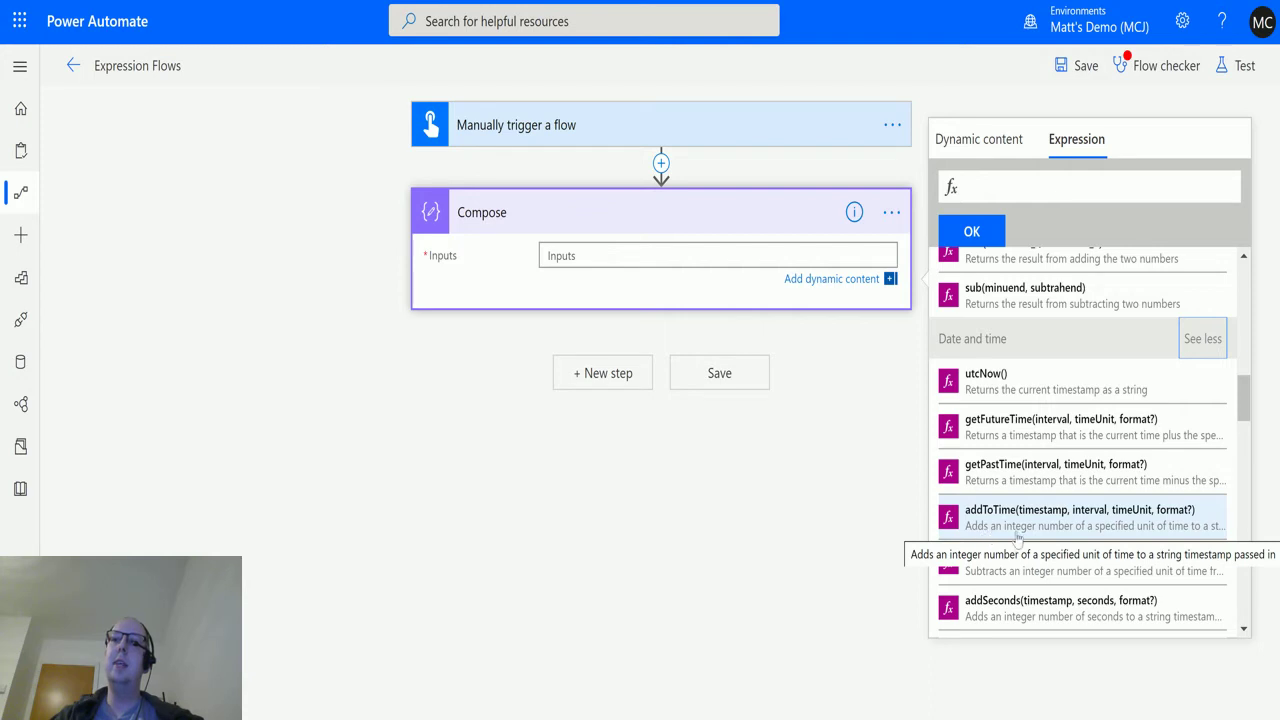
mouse_move(1080, 535)
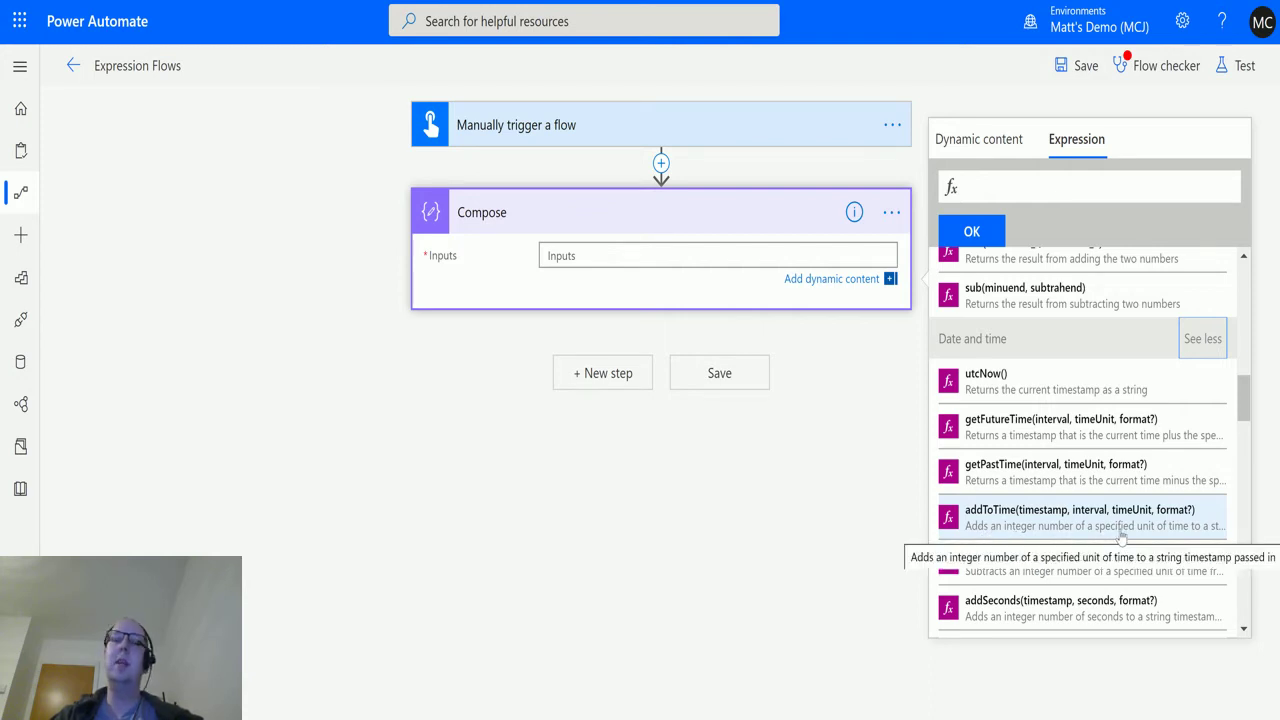
Build addToTime with utcNow(), 2 and 'year' as arguments in the expression box
left_click(1062, 535)
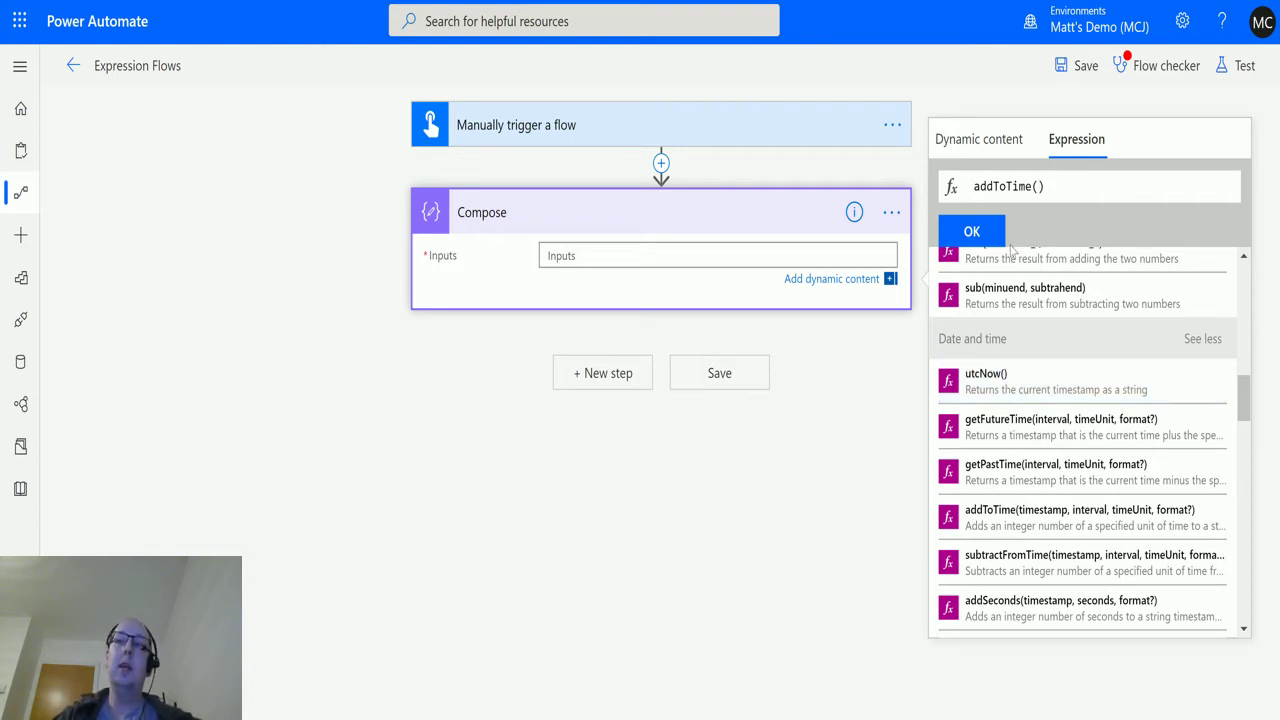
left_click(1000, 389)
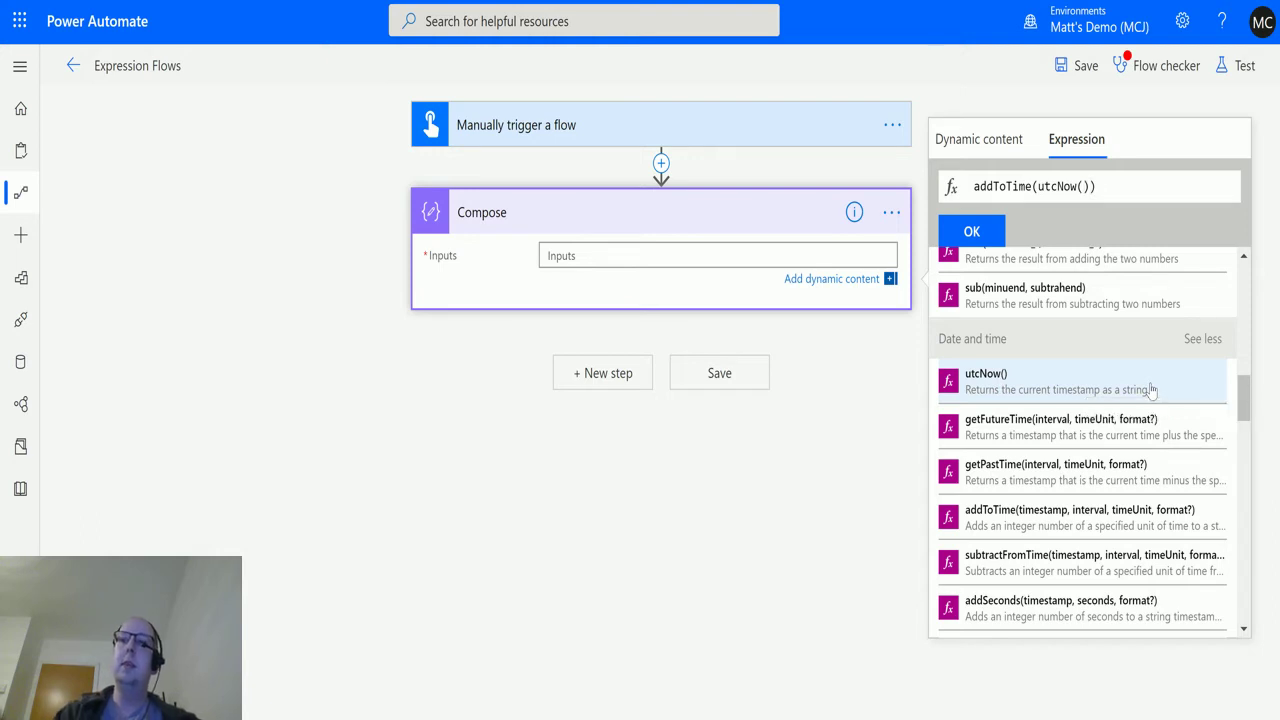
type(",")
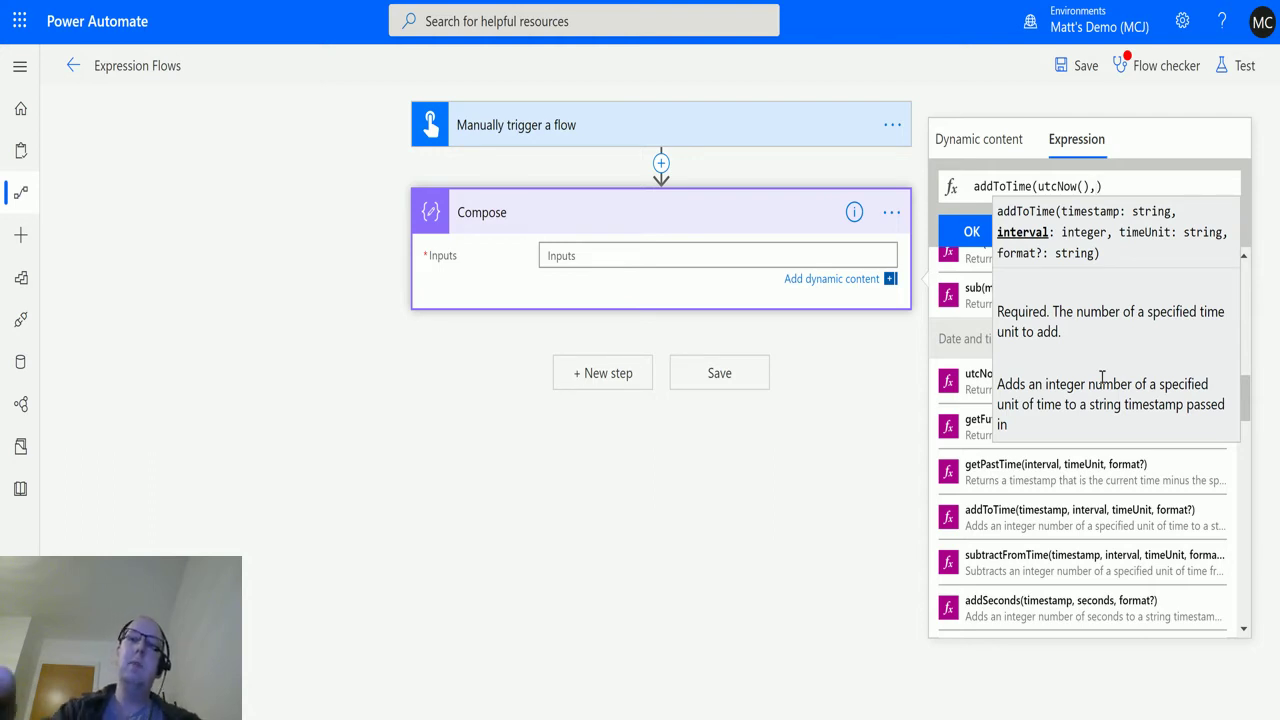
type("2")
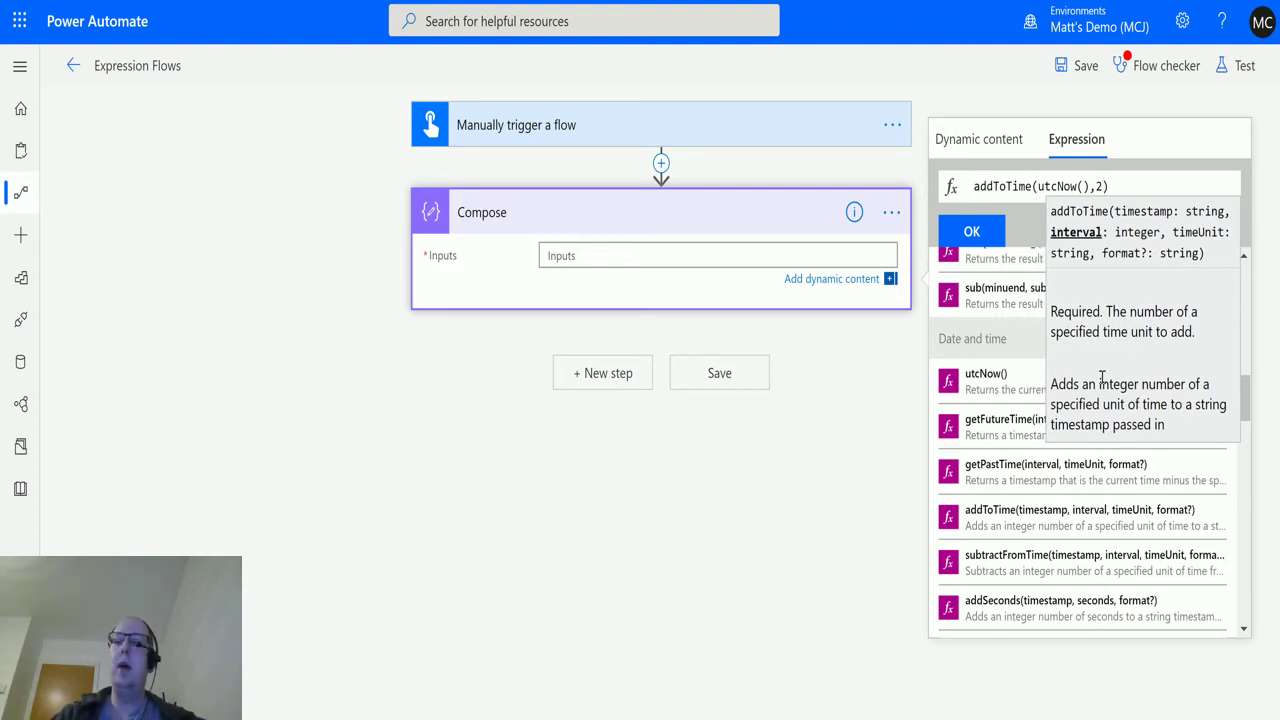
type(",")
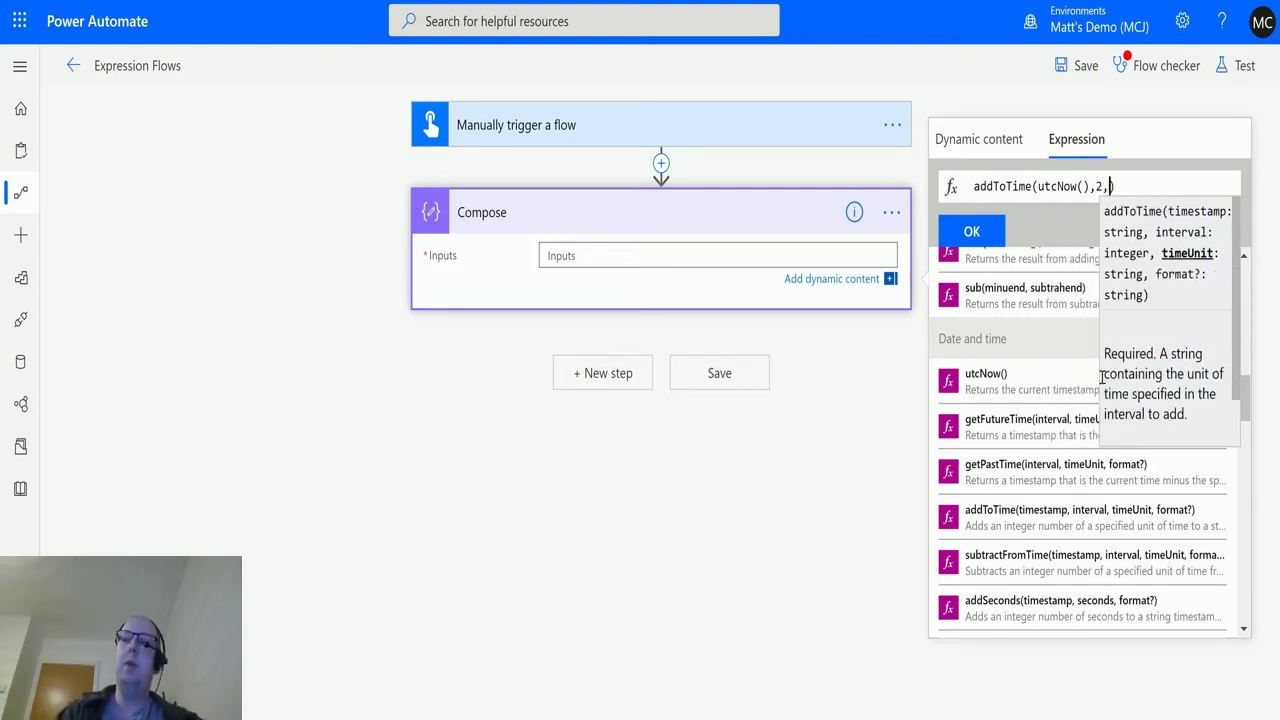
type("'")
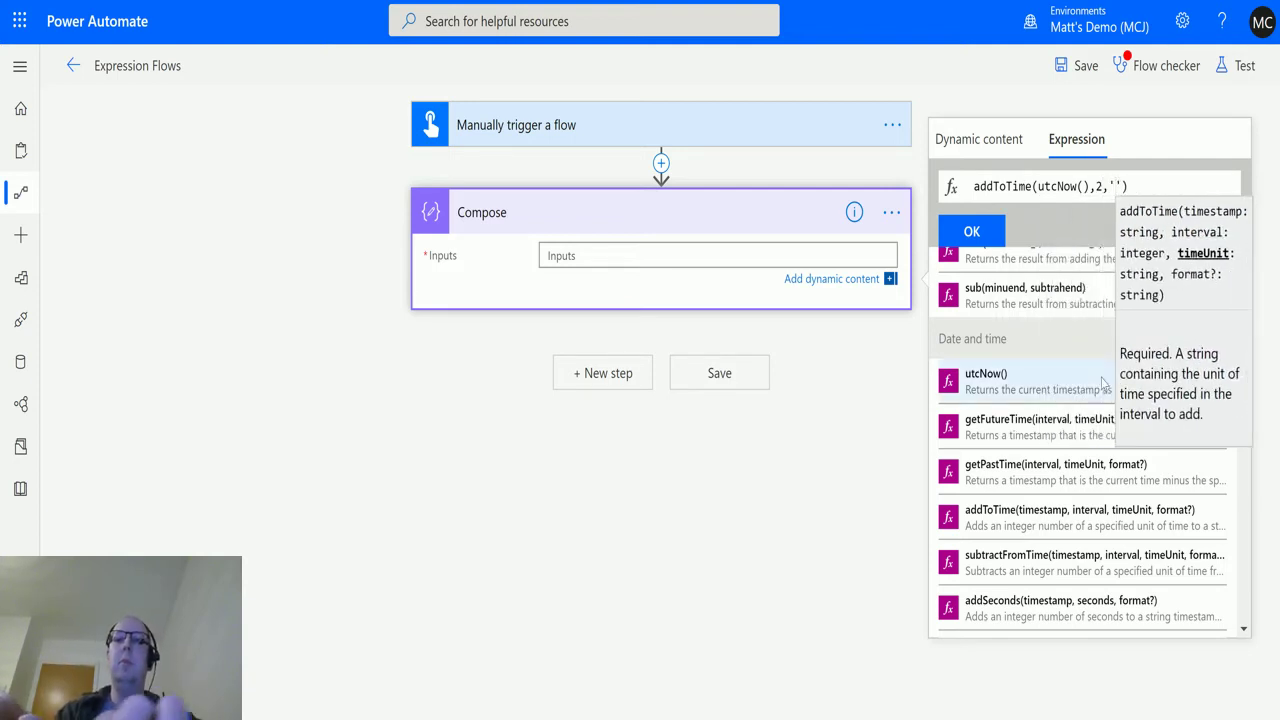
type("year")
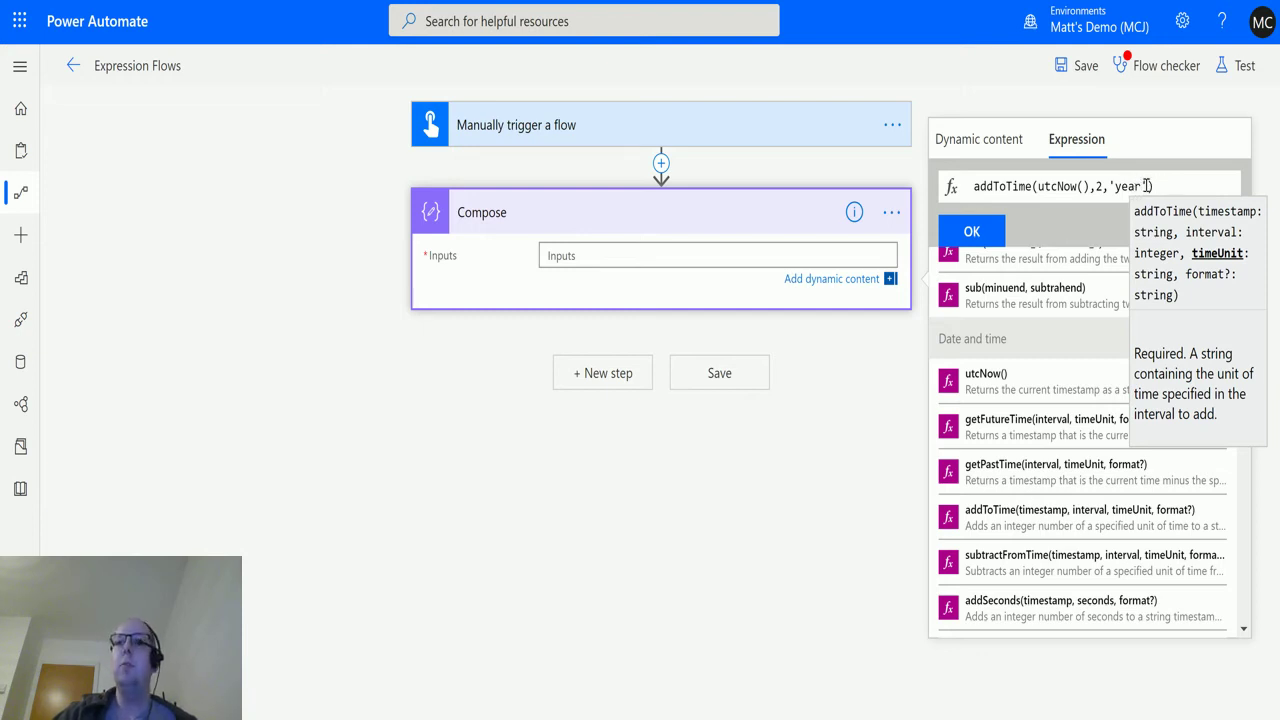
Insert addToTime(utcNow(),2,'year') into Compose, save and test-run the flow, then view Compose output
type(")")
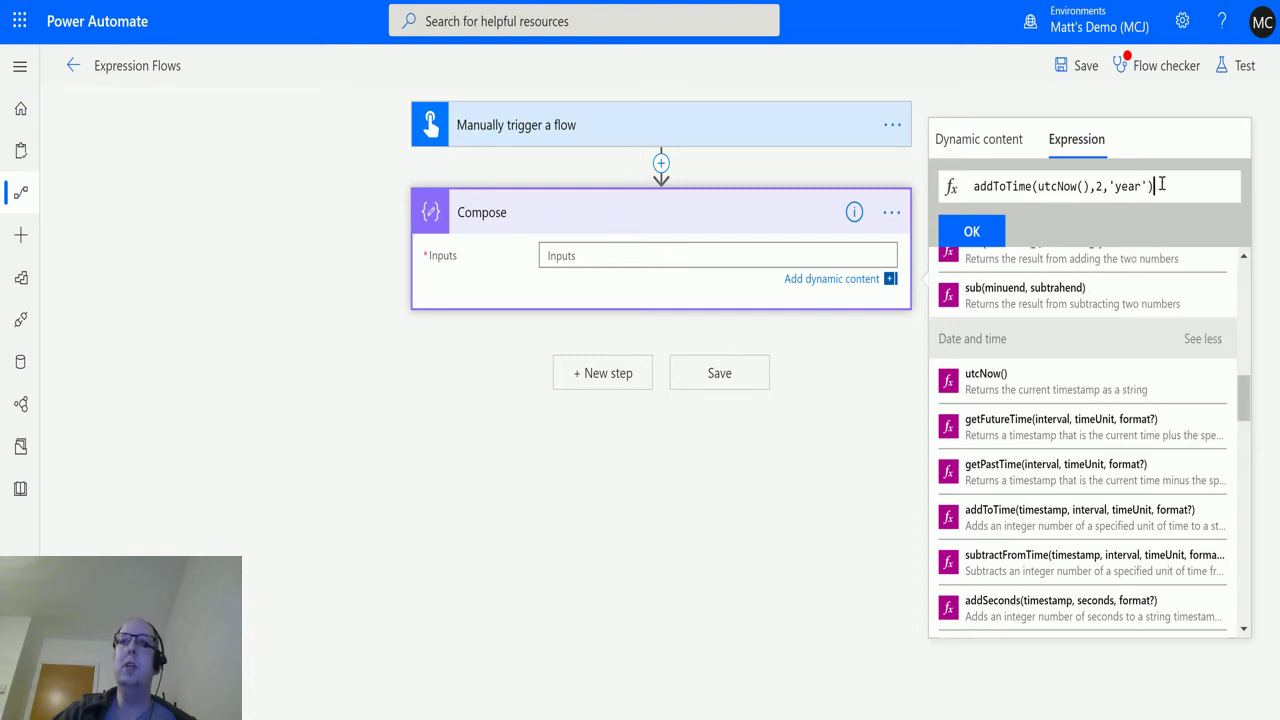
left_click(980, 238)
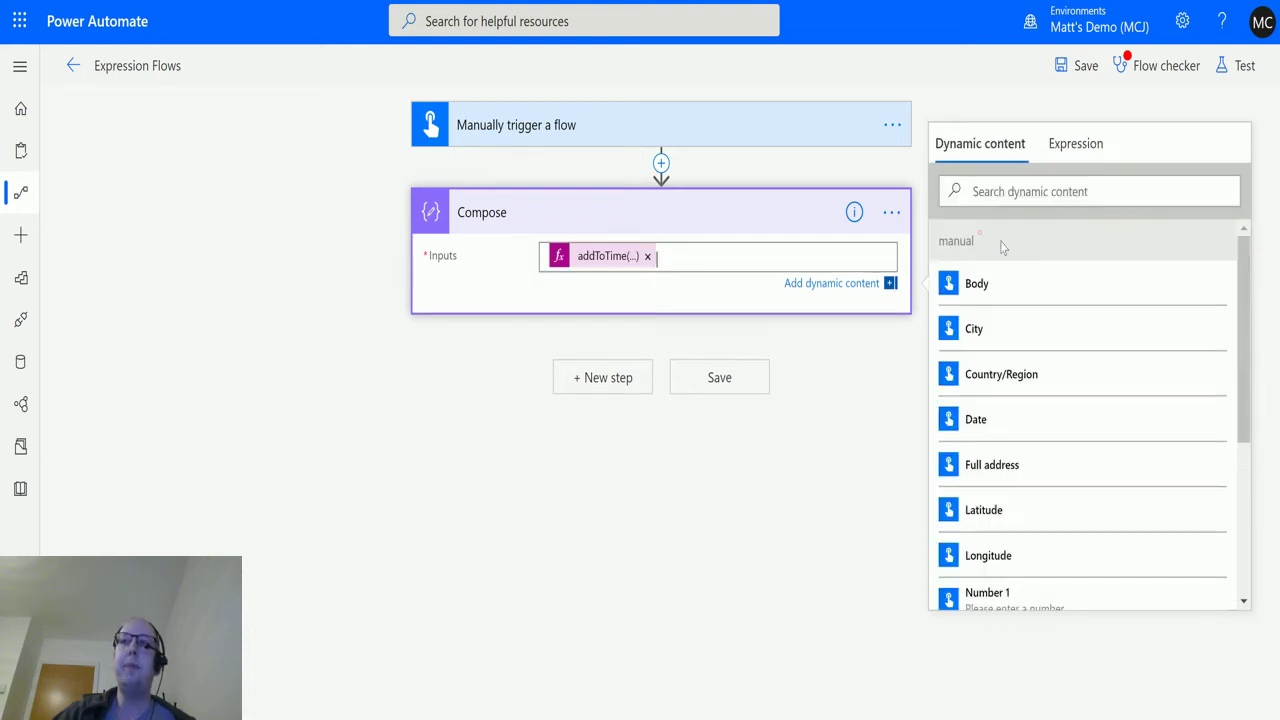
left_click(1232, 67)
left_click(1061, 203)
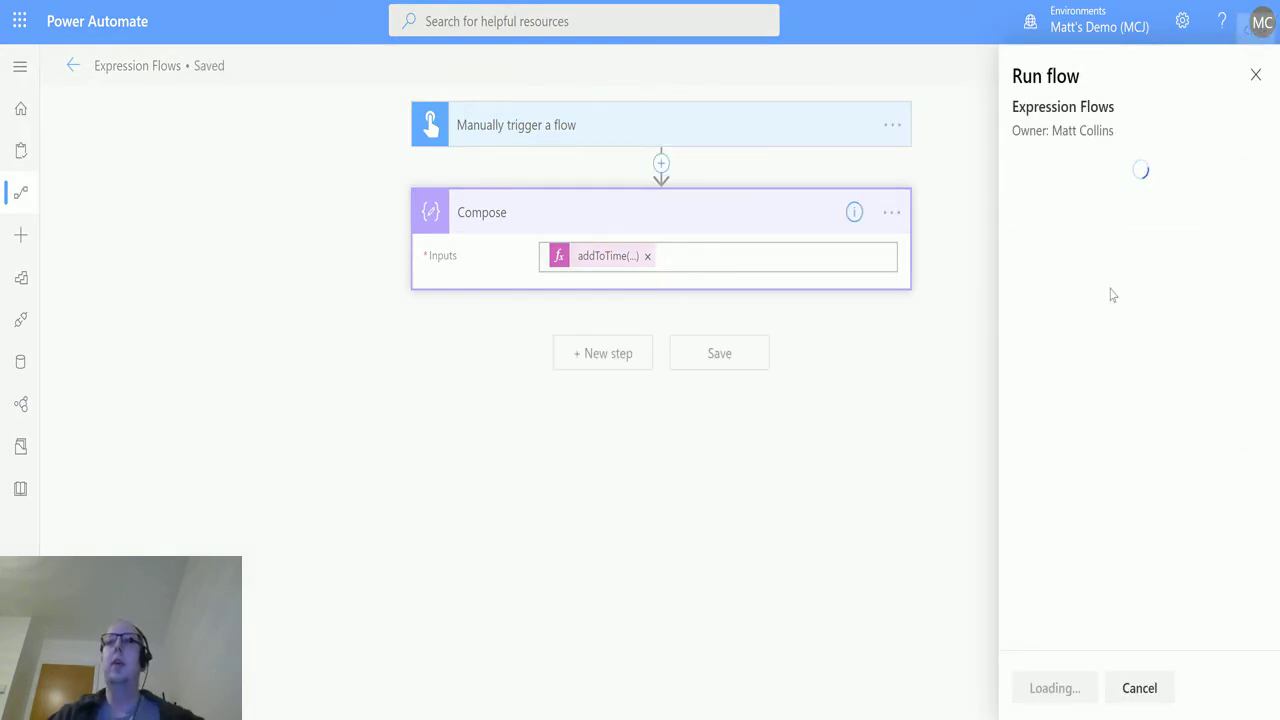
left_click(1051, 686)
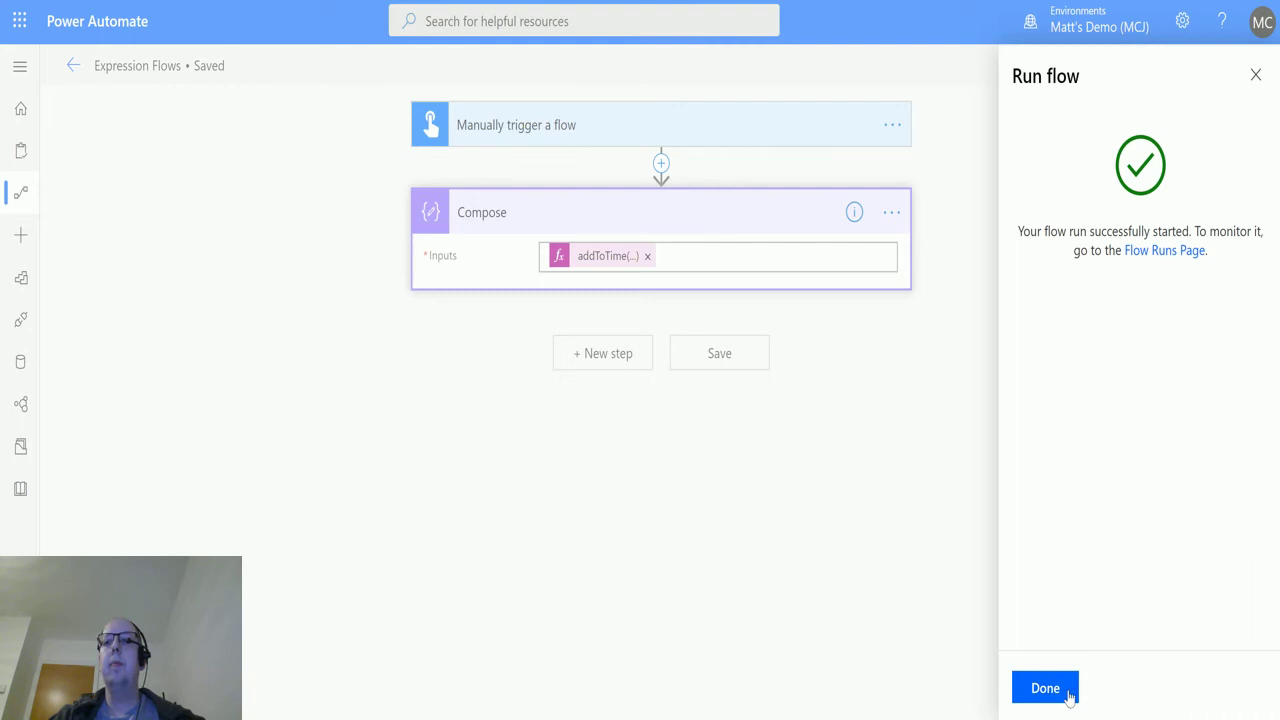
left_click(1063, 689)
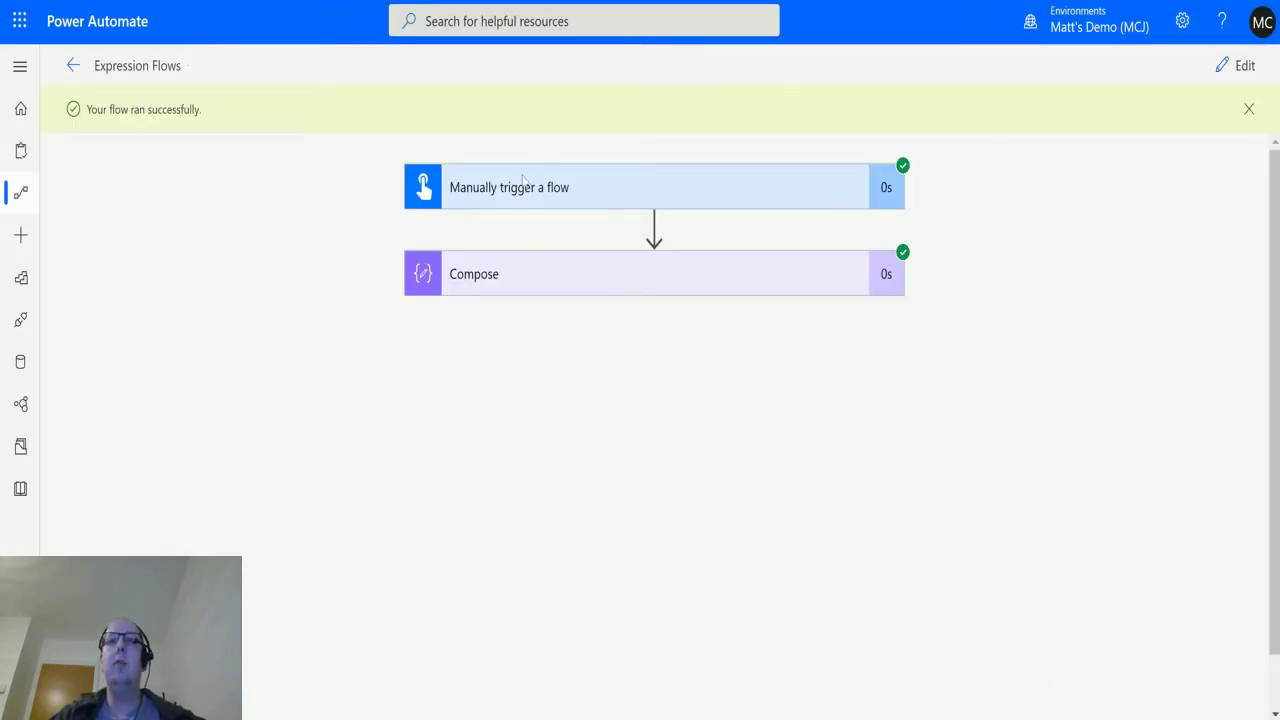
left_click(676, 281)
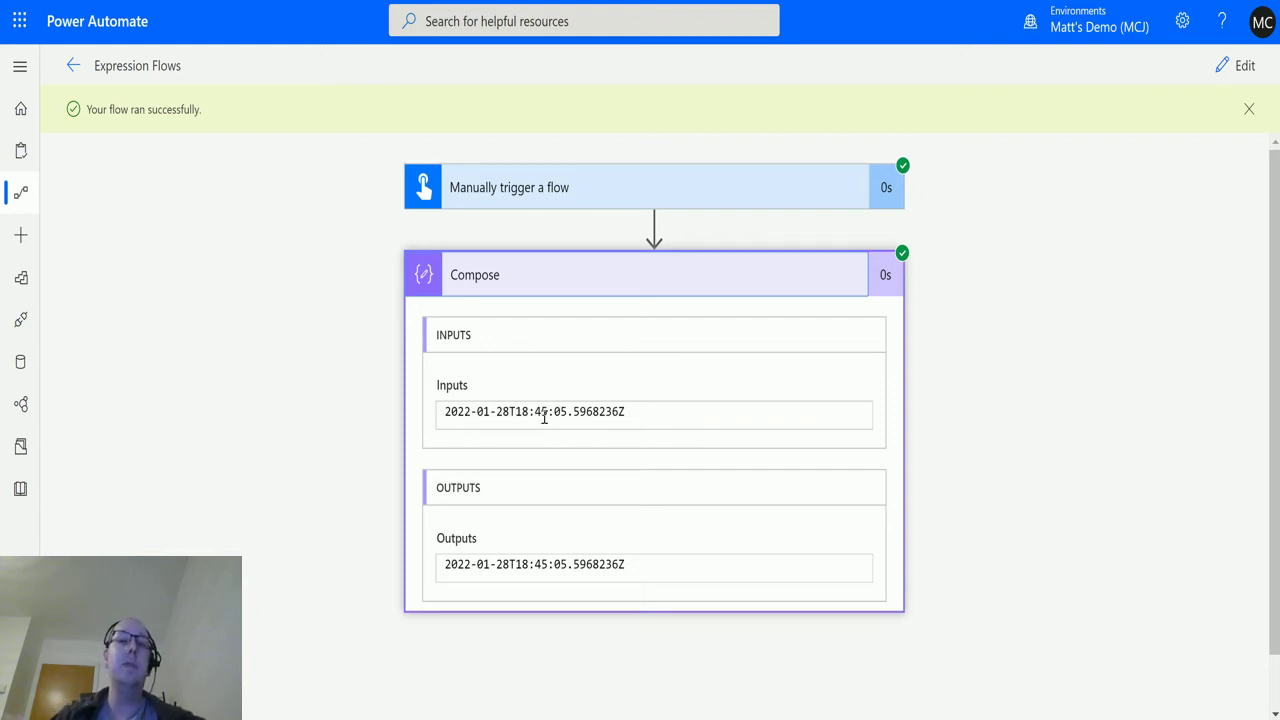
Return to edit mode and add the 'd' format argument to the addToTime expression
left_click(1236, 67)
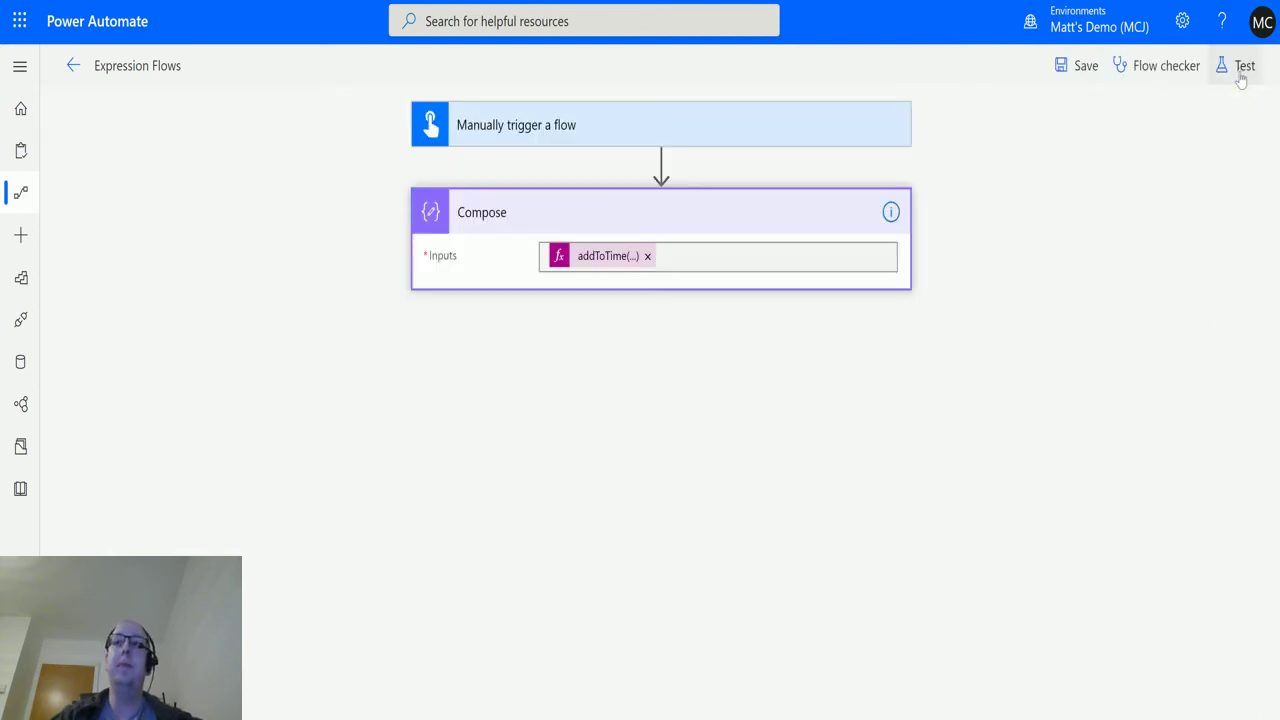
left_click(594, 257)
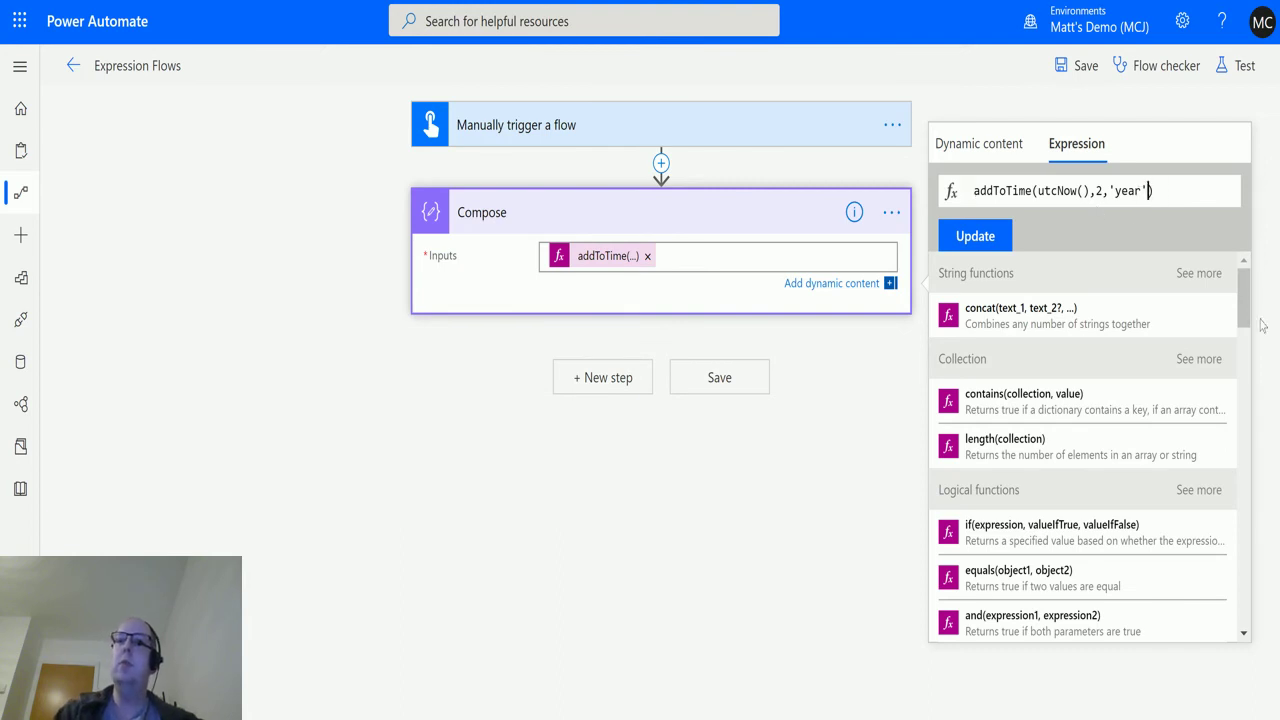
type(",'")
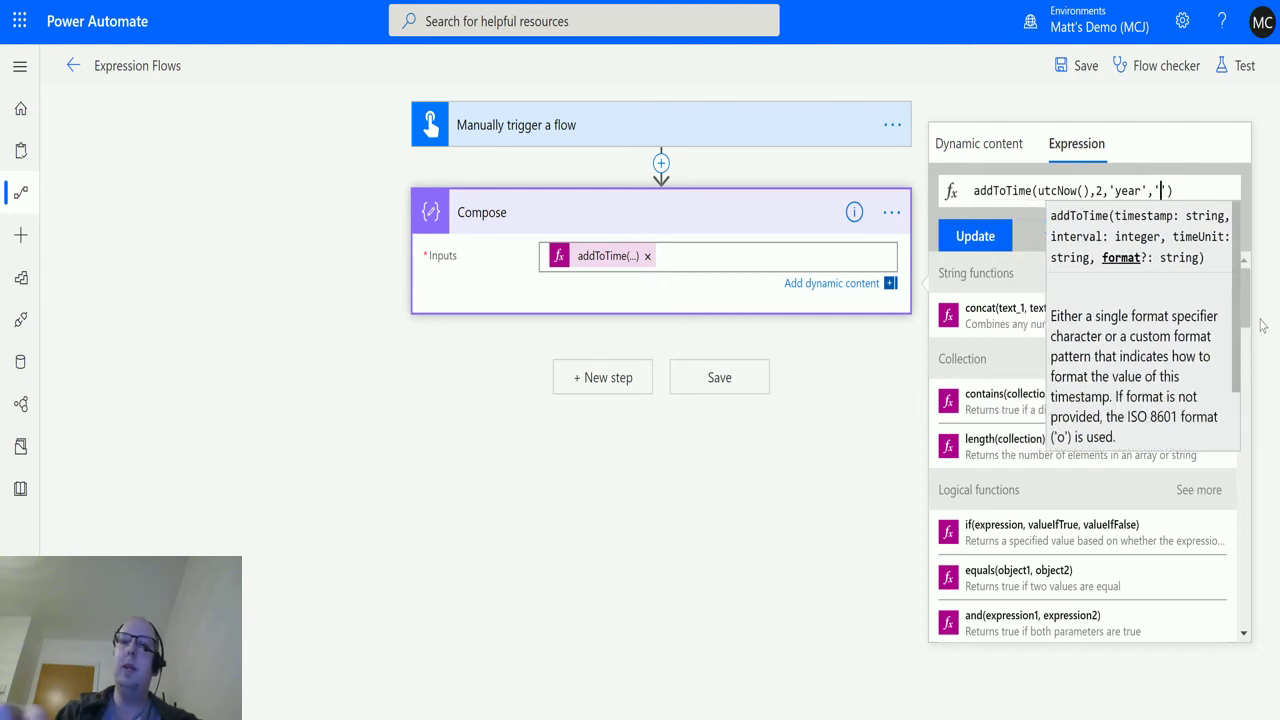
type("d")
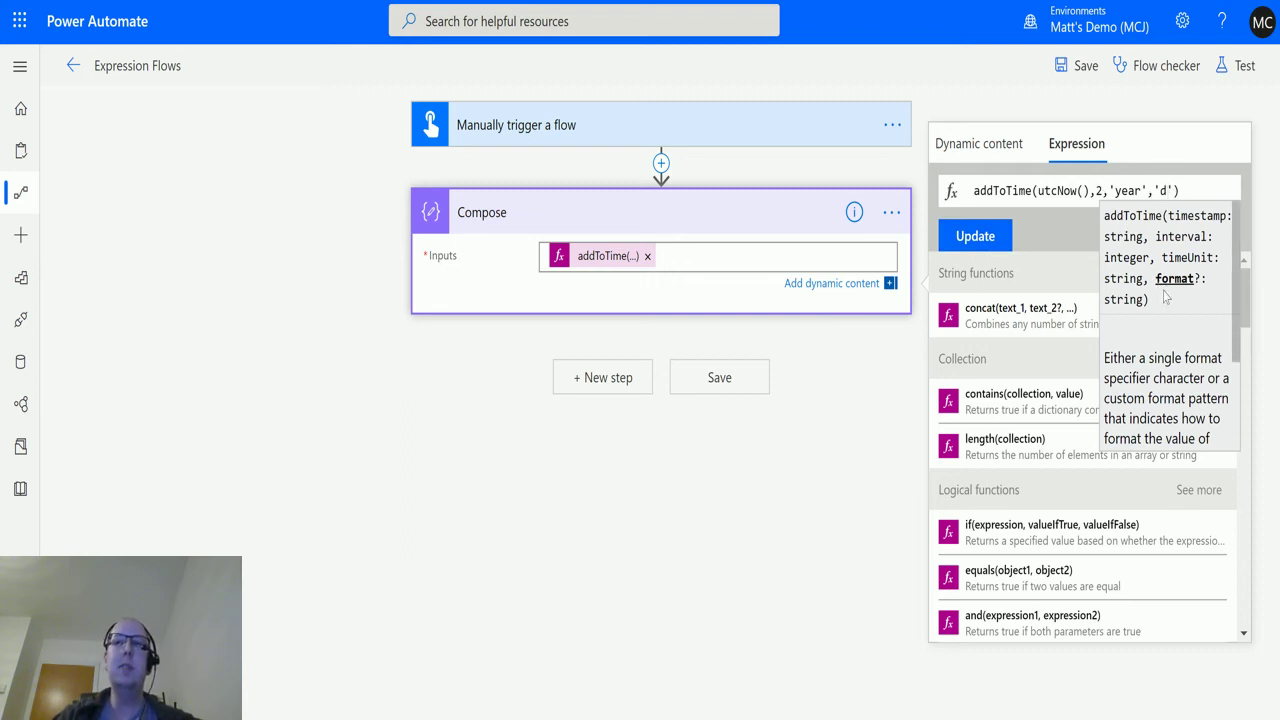
Apply the updated expression, save and rerun the flow, and confirm Compose outputs 1/28/2022
left_click(986, 240)
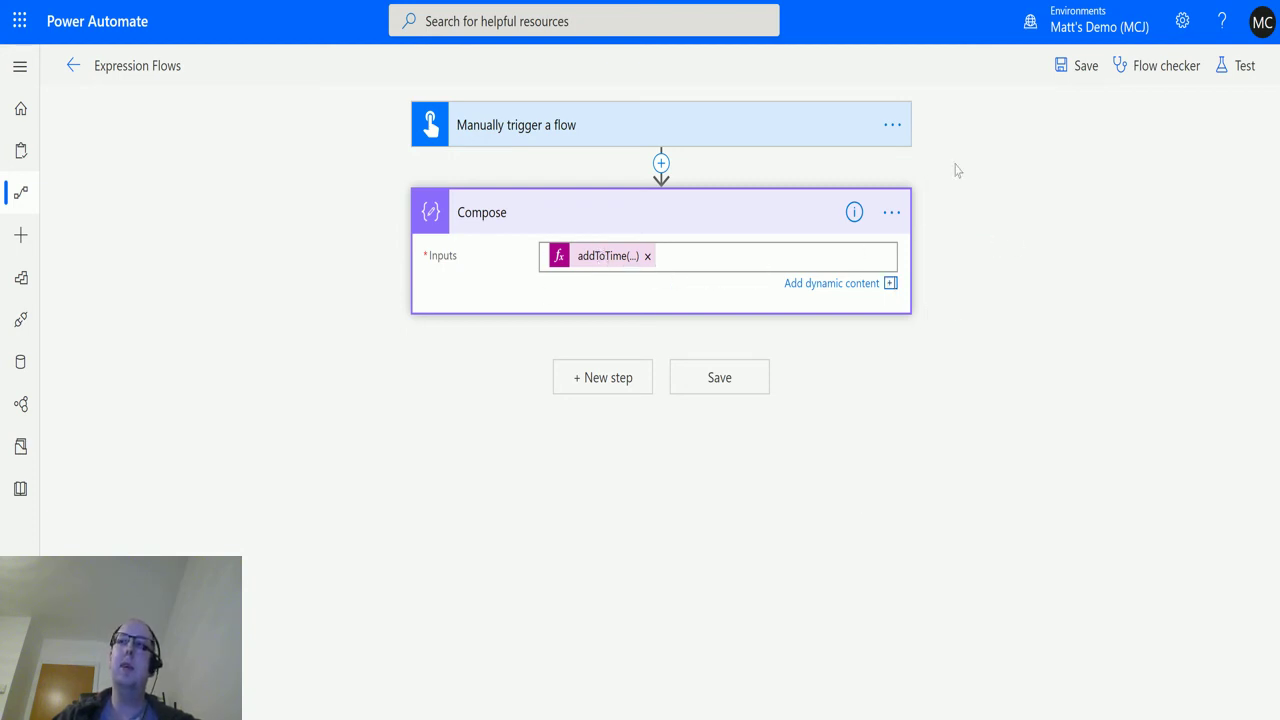
left_click(1236, 66)
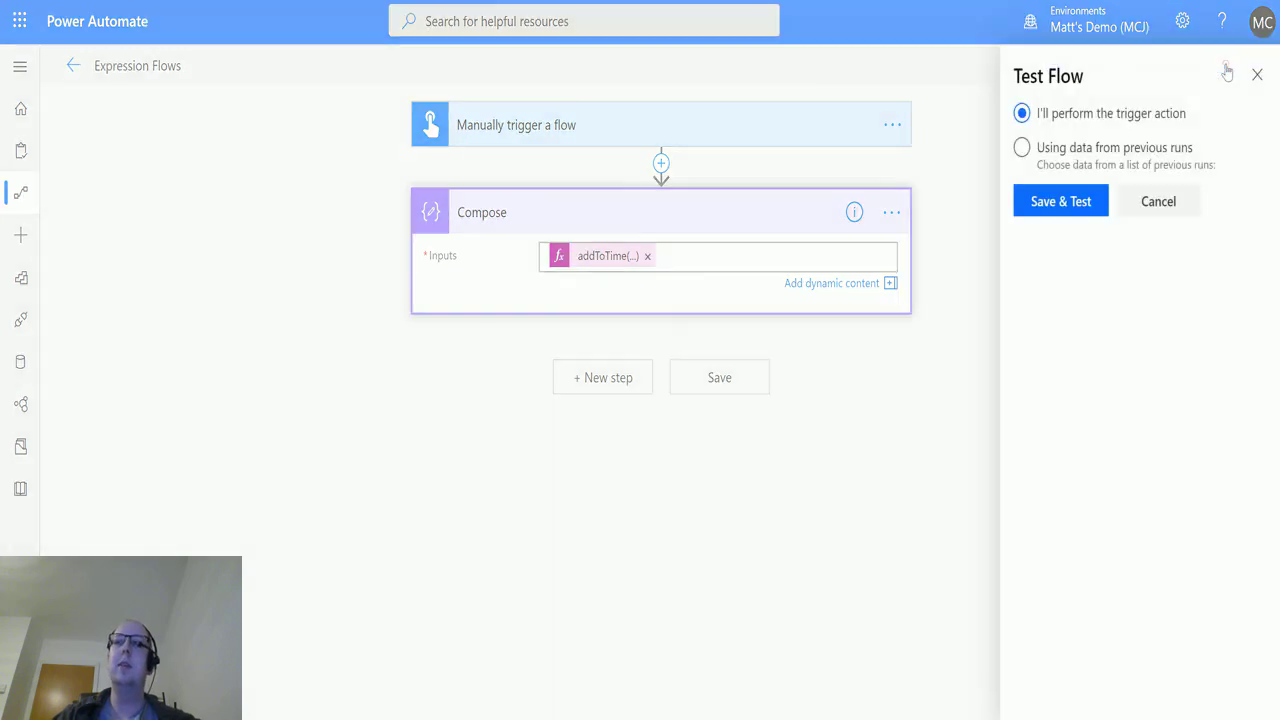
left_click(1063, 195)
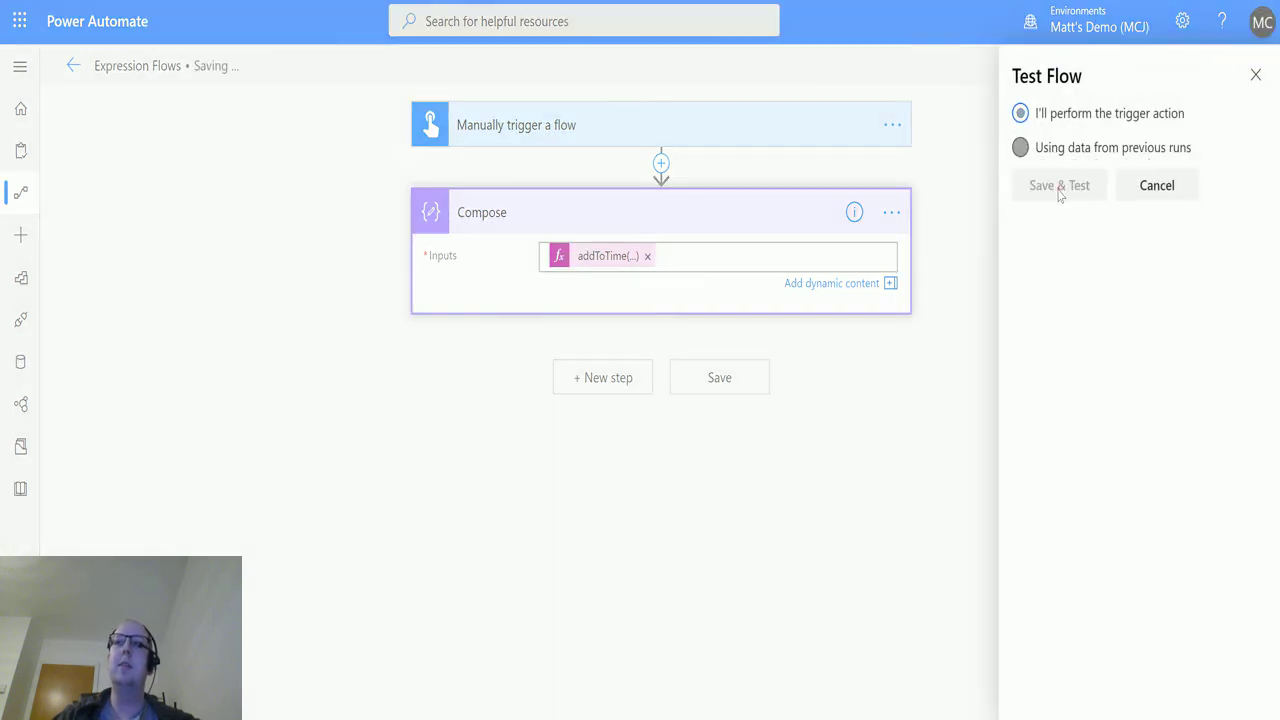
left_click(1086, 685)
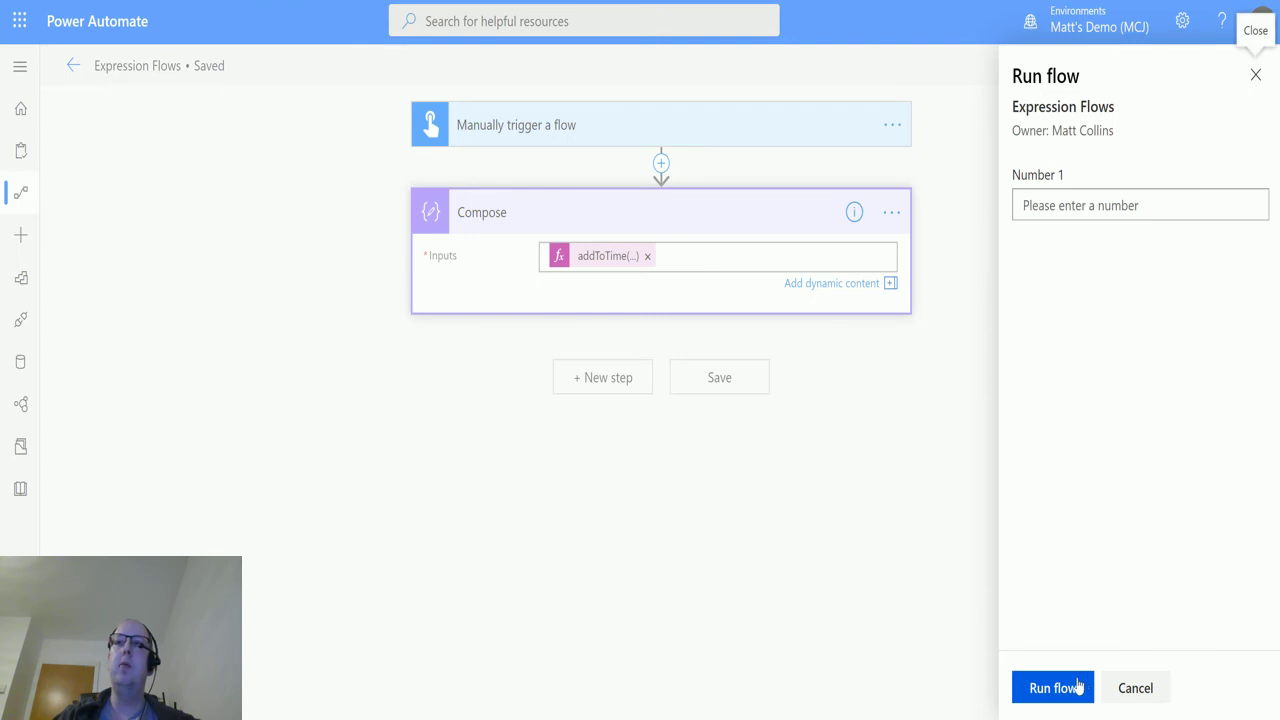
left_click(1063, 688)
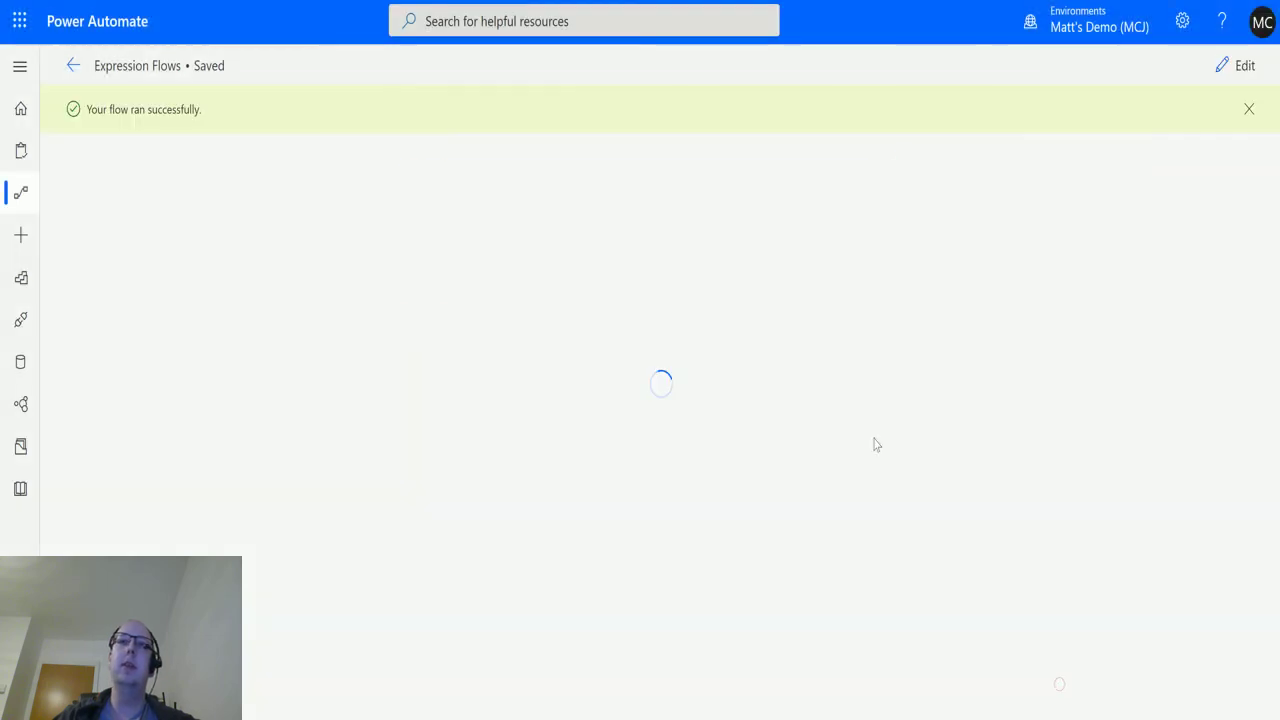
left_click(582, 270)
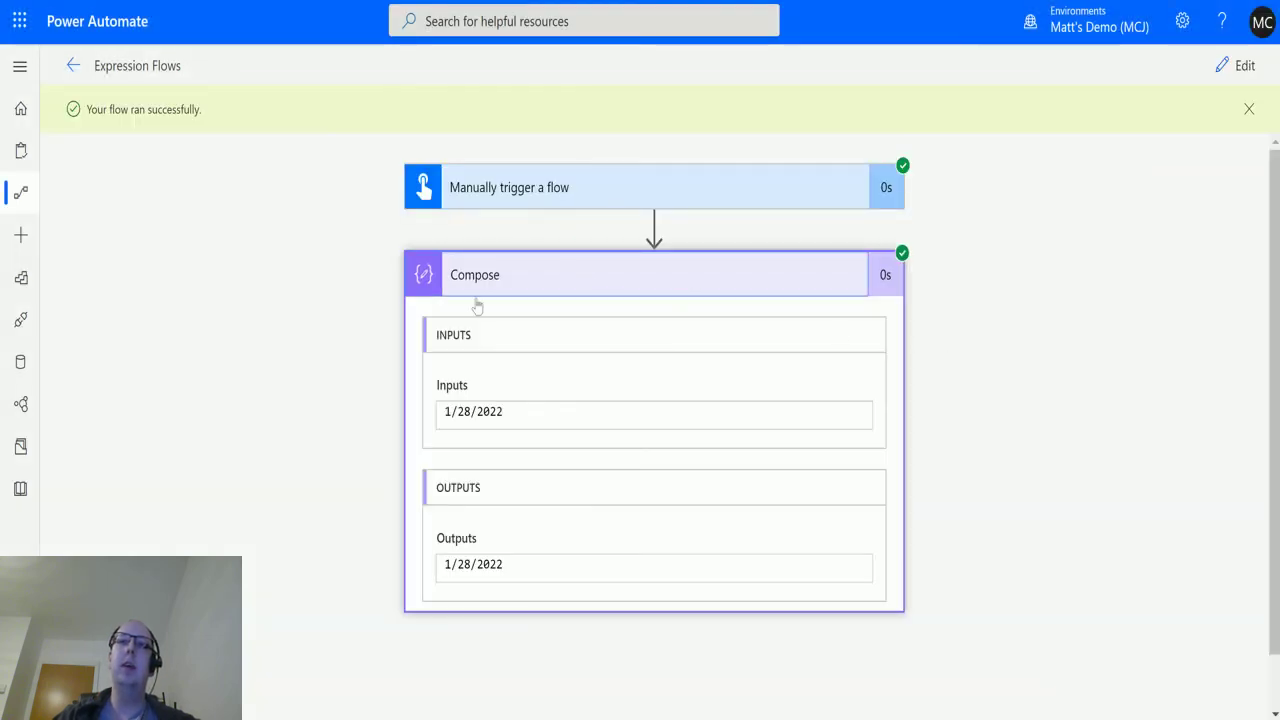